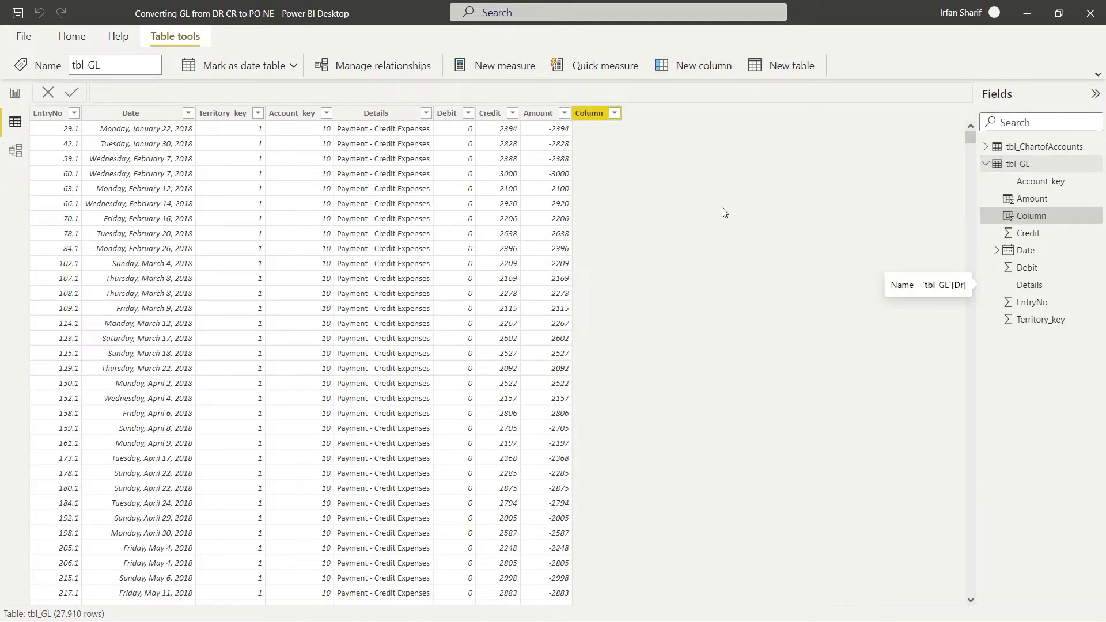
# - Name the new tbl_GL column Dr and start its formula with an IF testing tbl_GL[Account_key] <= 100
pyautogui.write('Dr =')
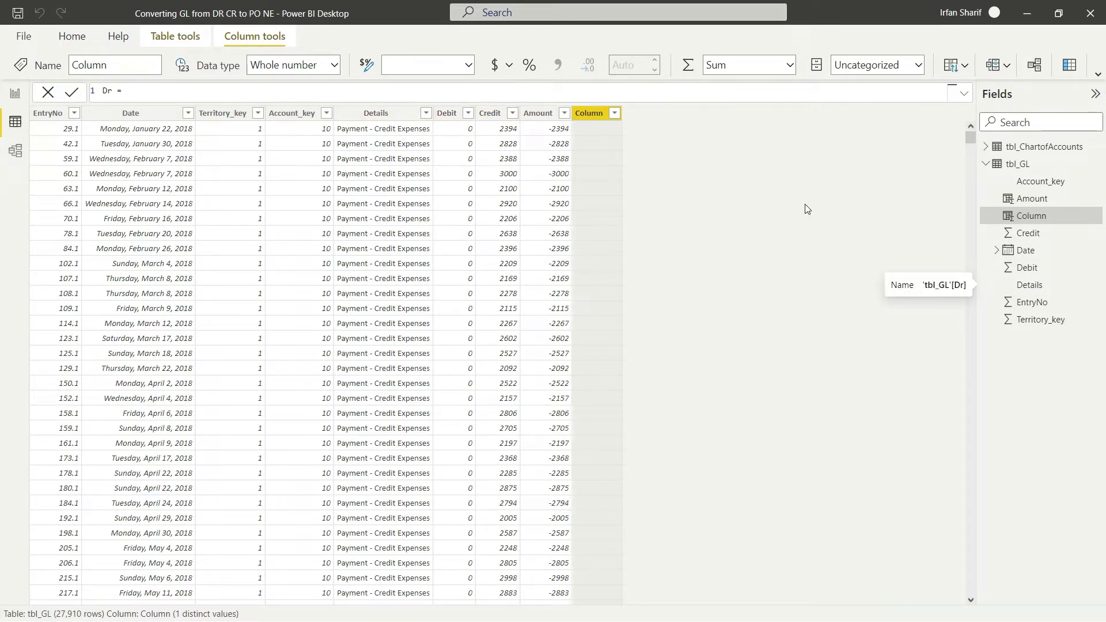
pyautogui.write('if')
pyautogui.press('Tab')
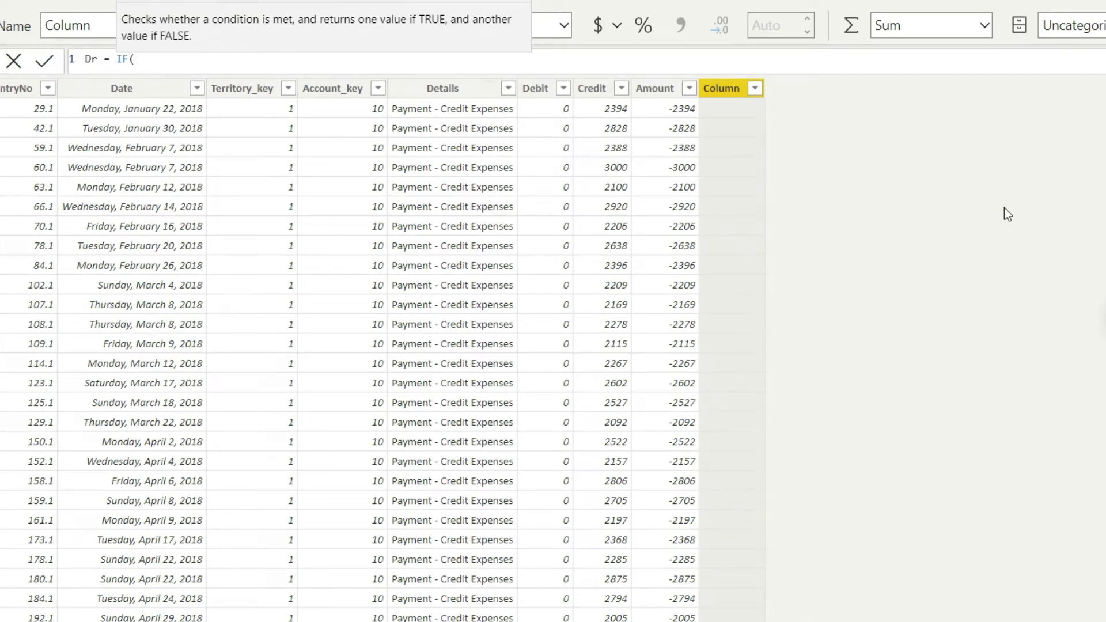
pyautogui.write('accou')
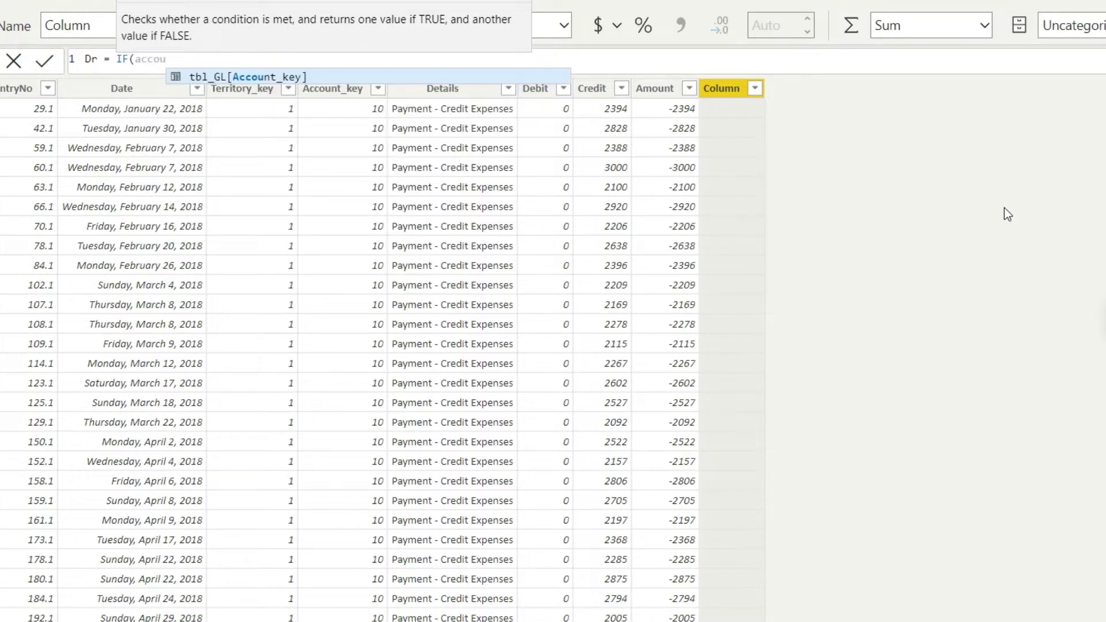
pyautogui.press('Tab')
pyautogui.write('<= 100')
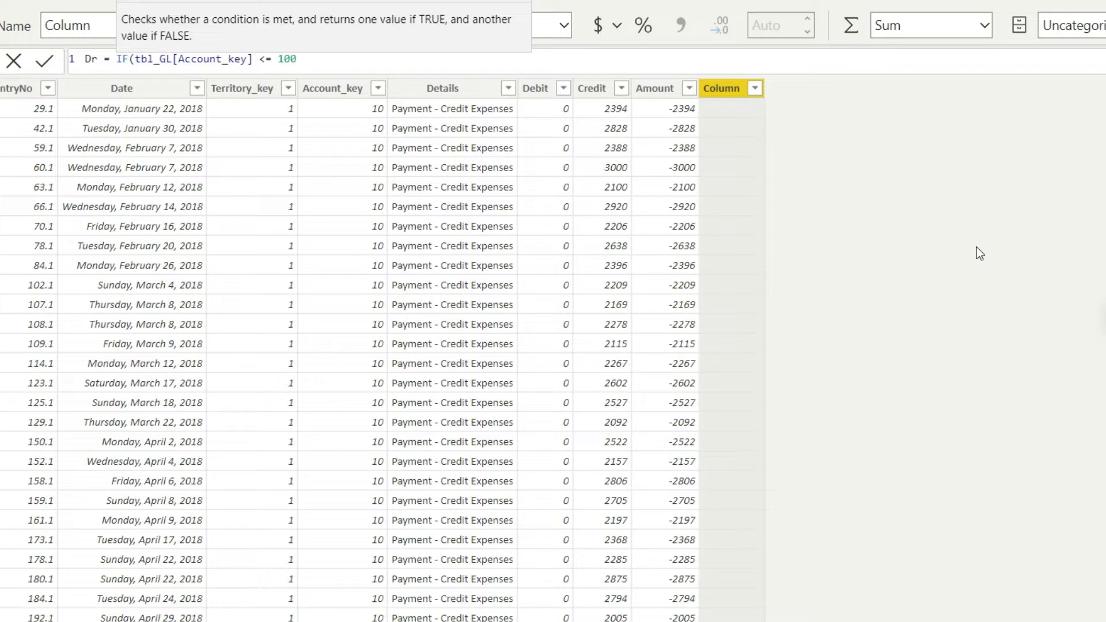
# - Complete the first Dr IF with && tbl_GL[Amount] > 0, returning tbl_GL[Amount] or otherwise 0, followed by a plus sign
pyautogui.write('&&')
pyautogui.write('amou')
pyautogui.press('Tab')
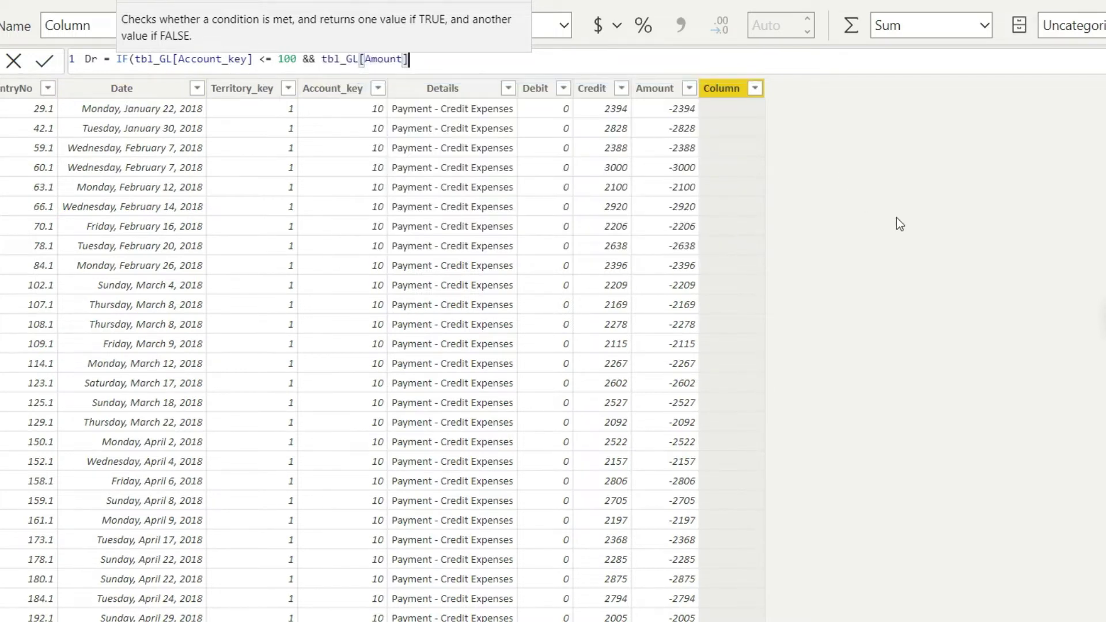
pyautogui.write('>0')
pyautogui.write(',')
pyautogui.write('amount')
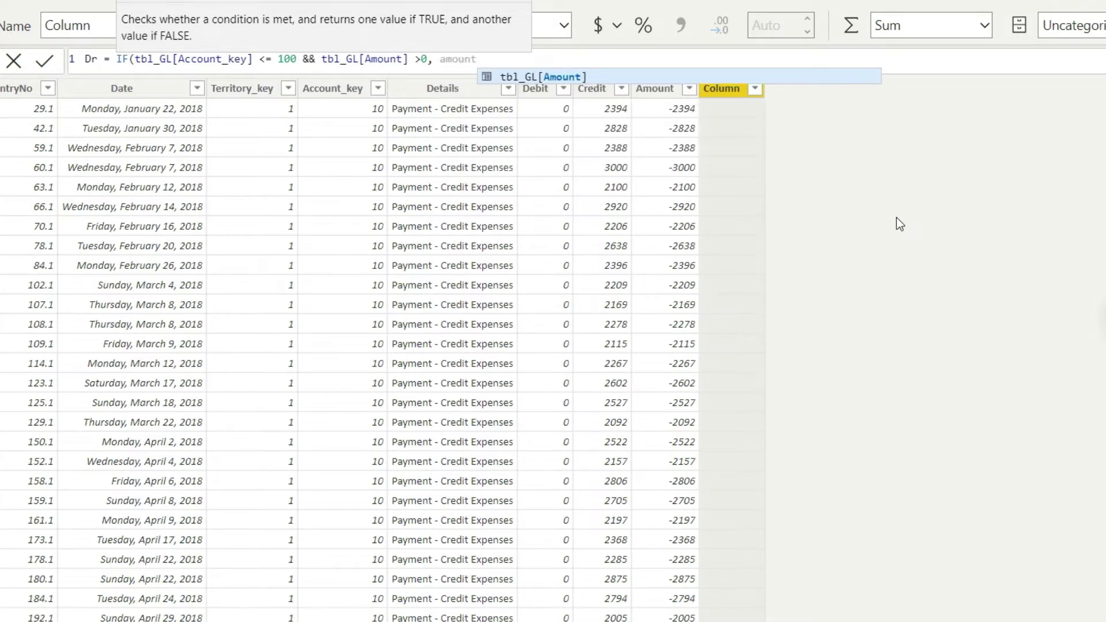
pyautogui.press('Tab')
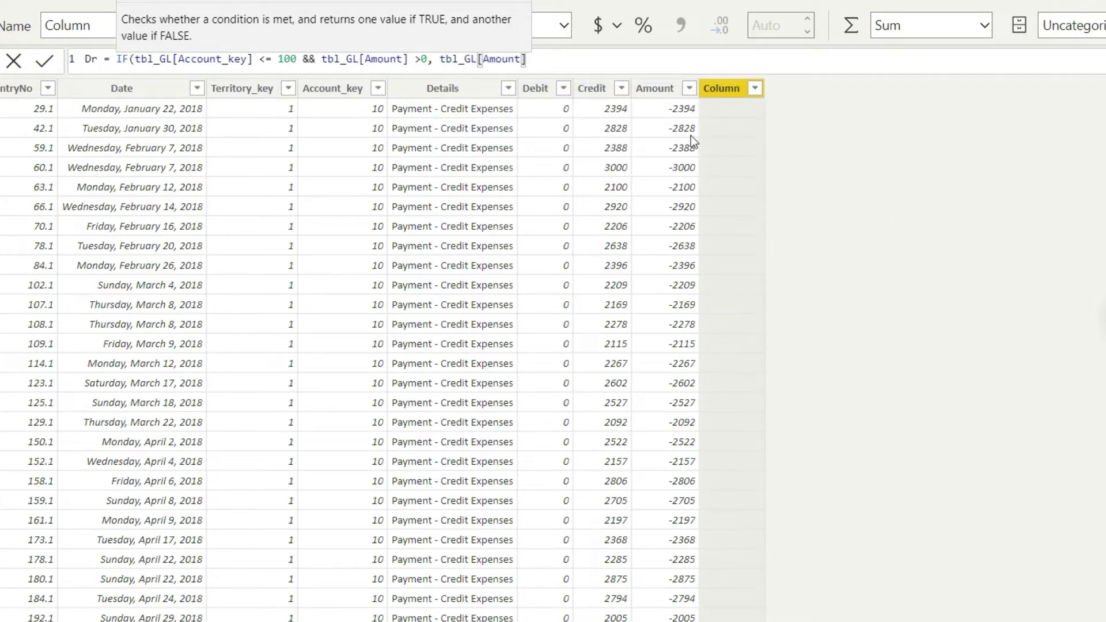
pyautogui.write(', 0) +')
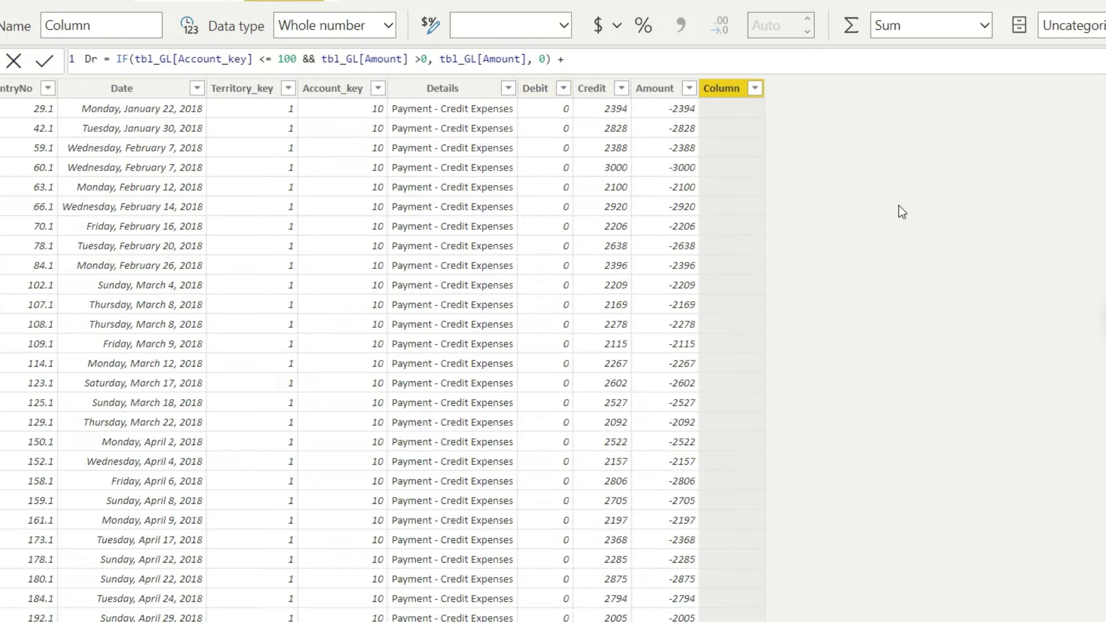
# - Add a second IF to the Dr formula with the condition tbl_GL[Account_key] > 100 && tbl_GL[Amount] < 0
pyautogui.write('if')
pyautogui.press('Tab')
pyautogui.write('acco')
pyautogui.press('Tab')
pyautogui.write('>100')
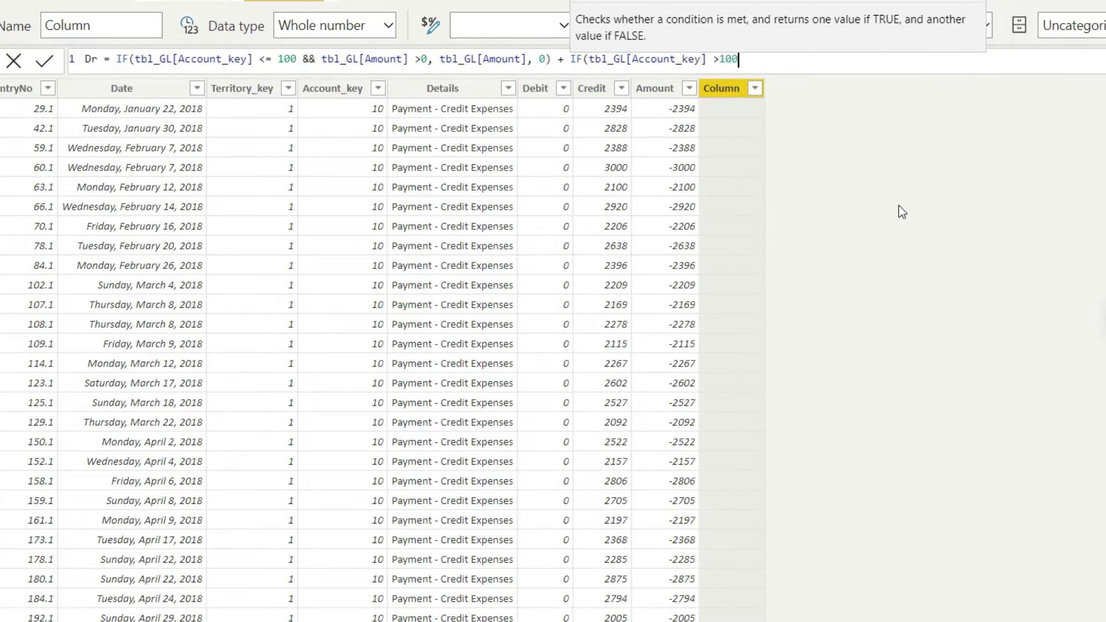
pyautogui.write(',')
pyautogui.press('BackSpace')
pyautogui.press('BackSpace')
pyautogui.write('&&')
pyautogui.write('tbl_GL[Amount] < 0')
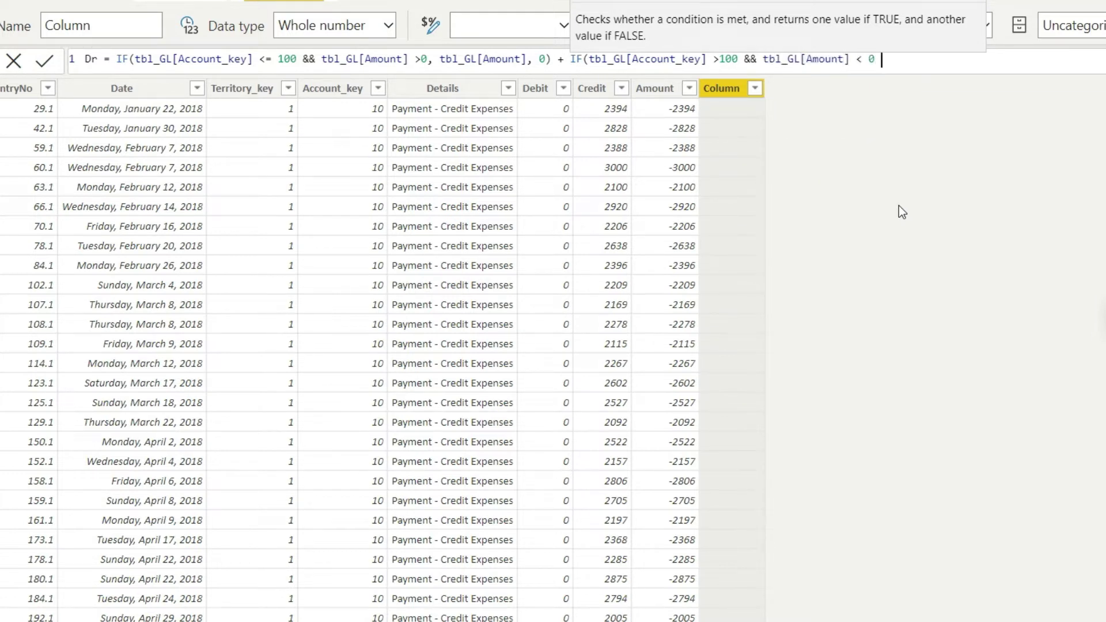
# - Make the second Dr IF return tbl_GL[Amount]*-1 or otherwise 0, commit the formula and check the Dr values
pyautogui.press('BackSpace')
pyautogui.write(', tbl_GL[Amount]')
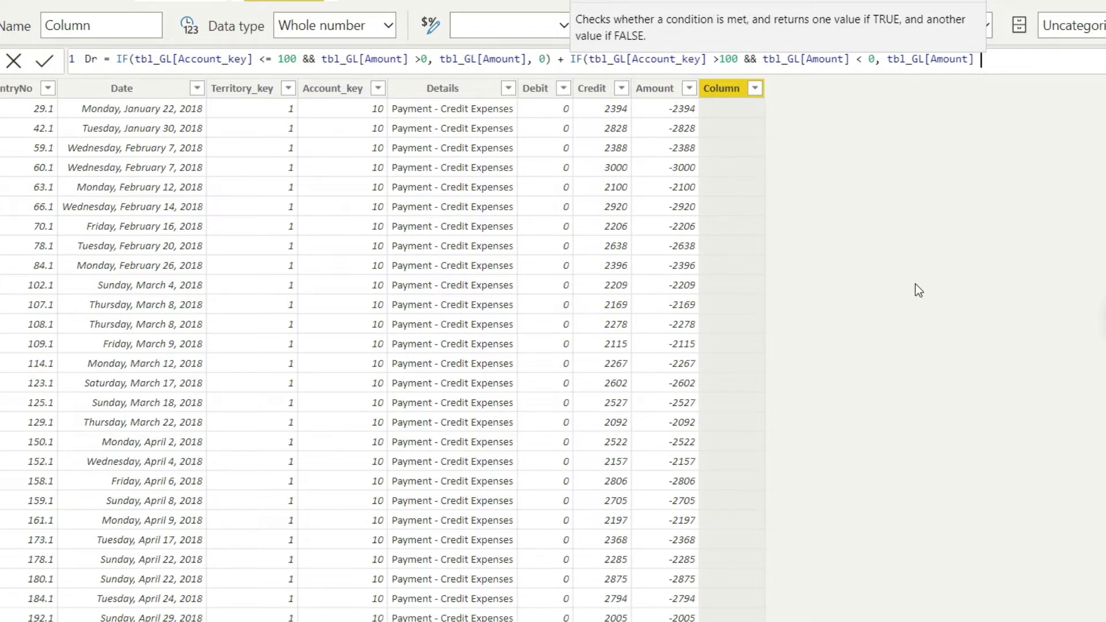
pyautogui.press('BackSpace')
pyautogui.write('*-1,0)')
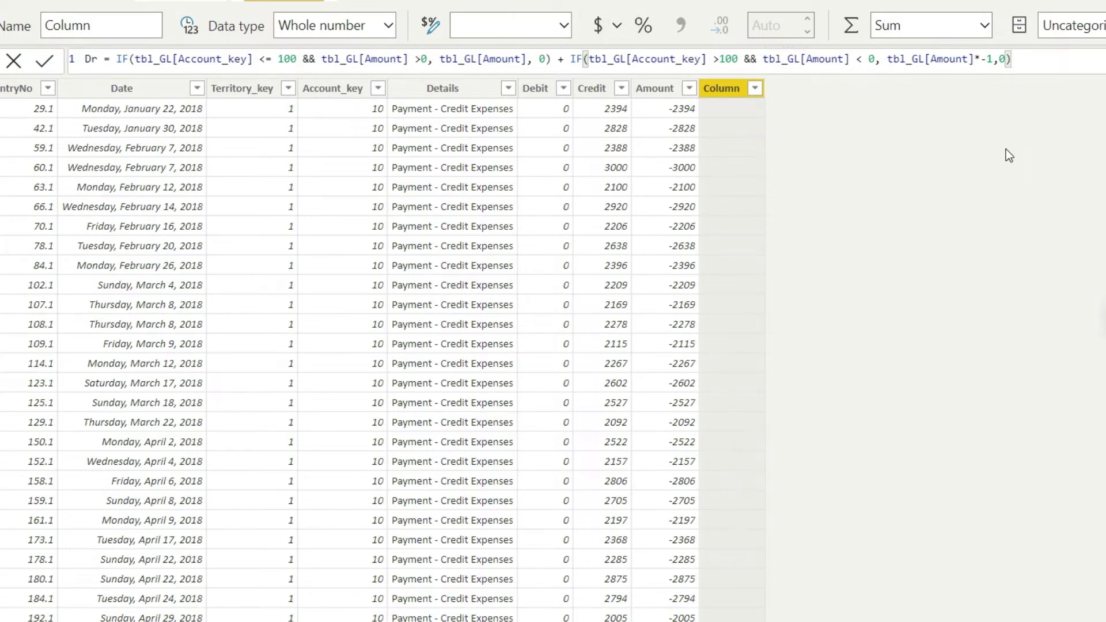
pyautogui.press('Return')
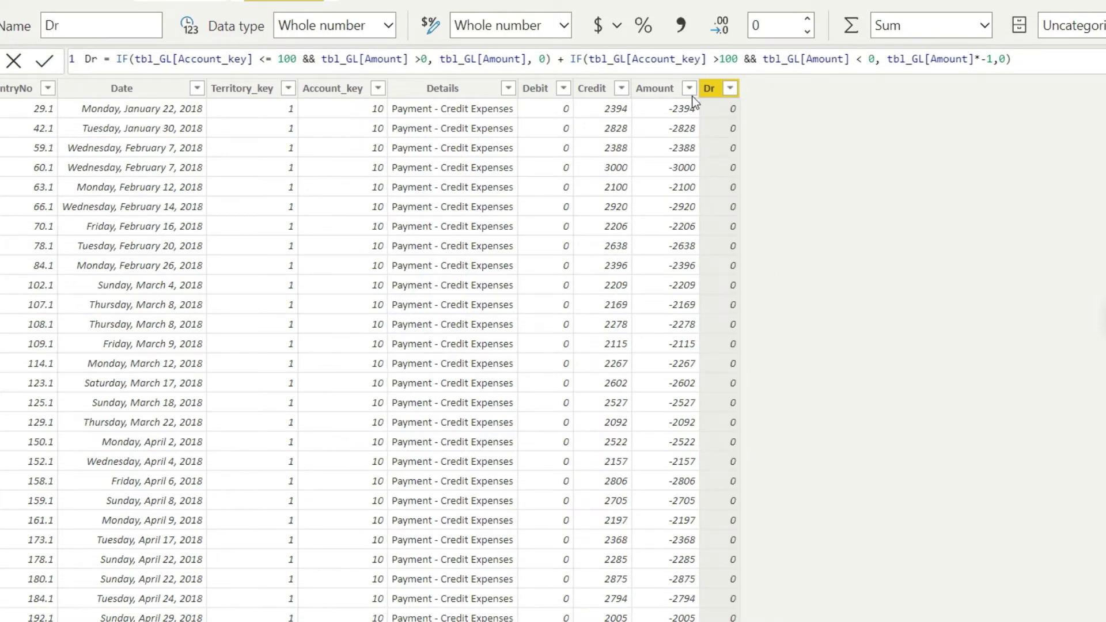
pyautogui.moveTo(1099, 273); pyautogui.dragTo(1098, 555)
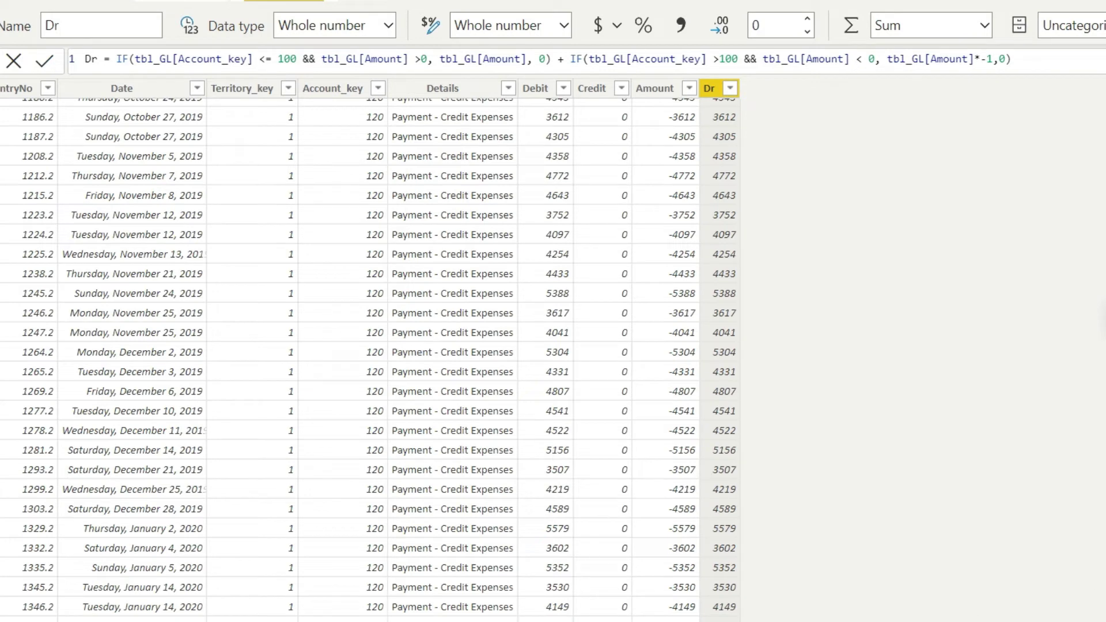
pyautogui.moveTo(1097, 554); pyautogui.dragTo(1097, 256)
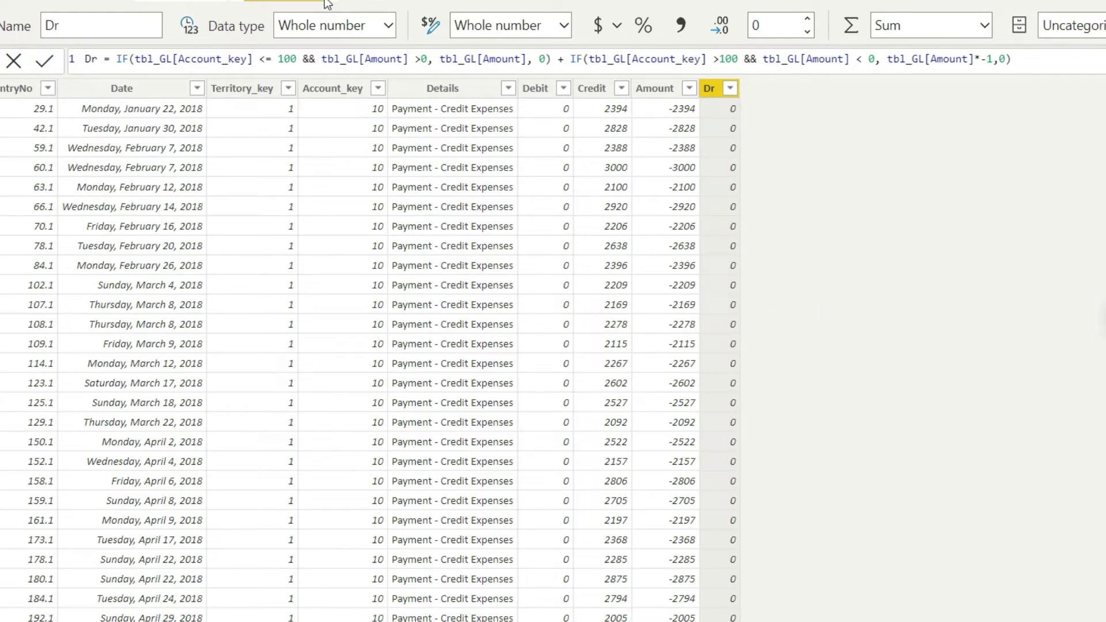
# - Add a calculated column named Cr to tbl_GL and start its formula with IF(tbl_GL[Account_key] <=100 &&
pyautogui.click(179, 3)
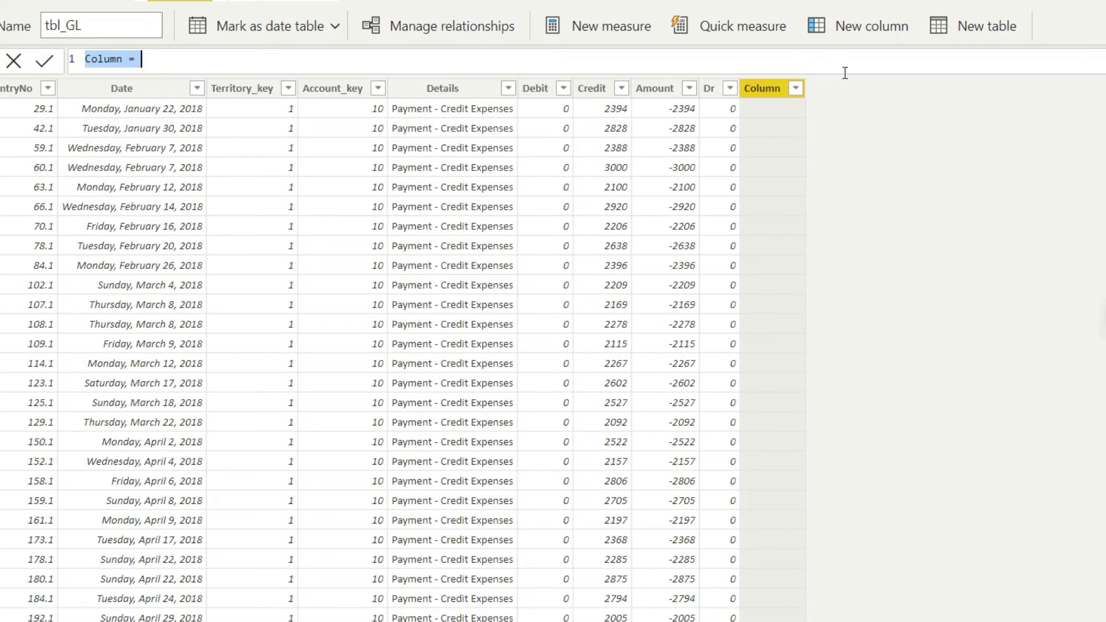
pyautogui.write('Cr')
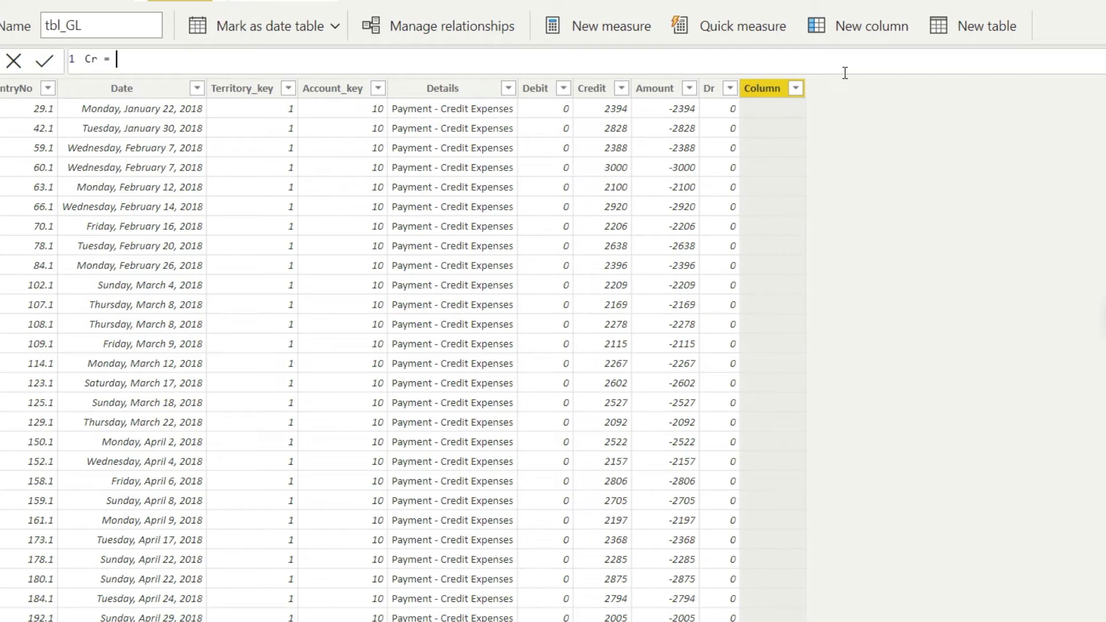
pyautogui.write('if')
pyautogui.press('Tab')
pyautogui.write('acco')
pyautogui.press('Tab')
pyautogui.write('<')
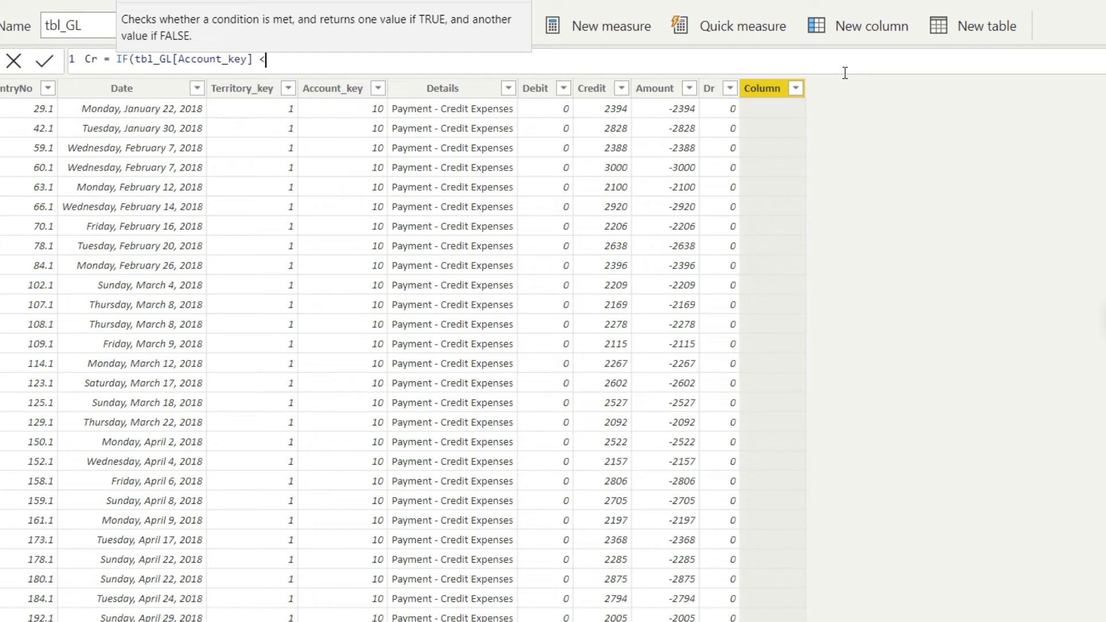
pyautogui.write('=10')
pyautogui.press('BackSpace')
pyautogui.press('BackSpace')
pyautogui.press('BackSpace')
pyautogui.write('<=100 &&')
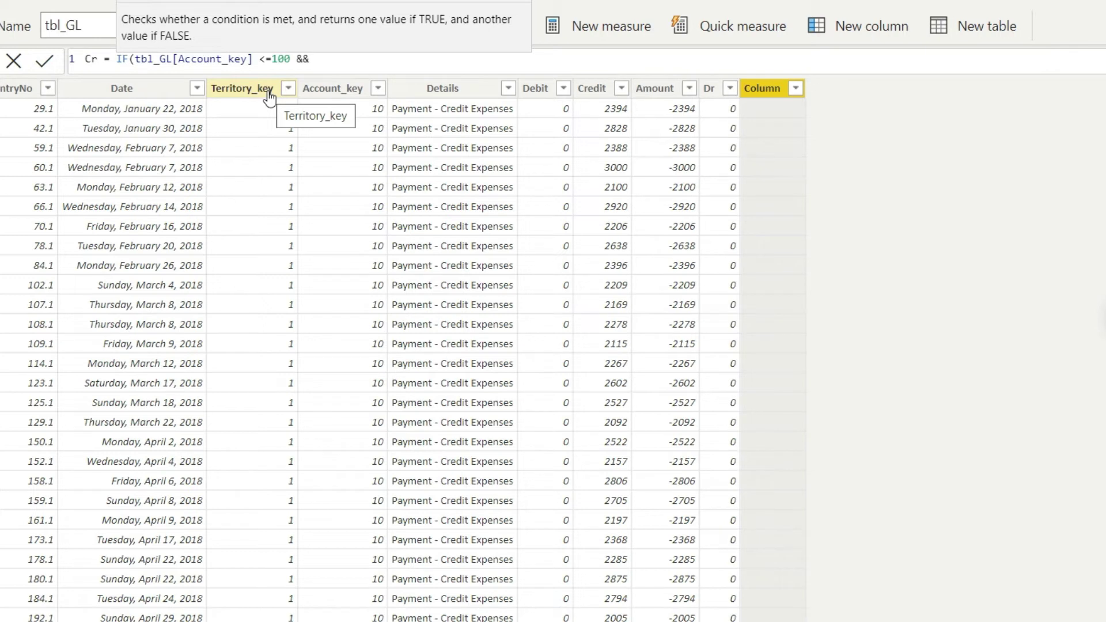
# - Complete the first Cr IF with tbl_GL[Amount] < 0, returning tbl_GL[Amount] *-1 or otherwise 0, followed by a plus sign
pyautogui.write('tbl_GL[Amount] <')
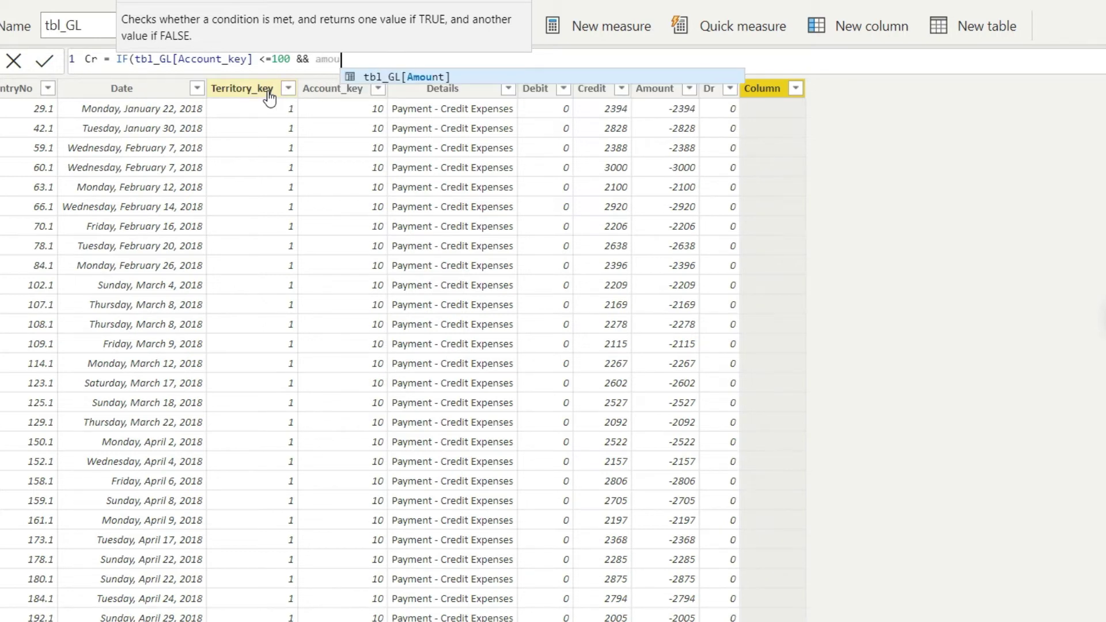
pyautogui.write(' 0, ')
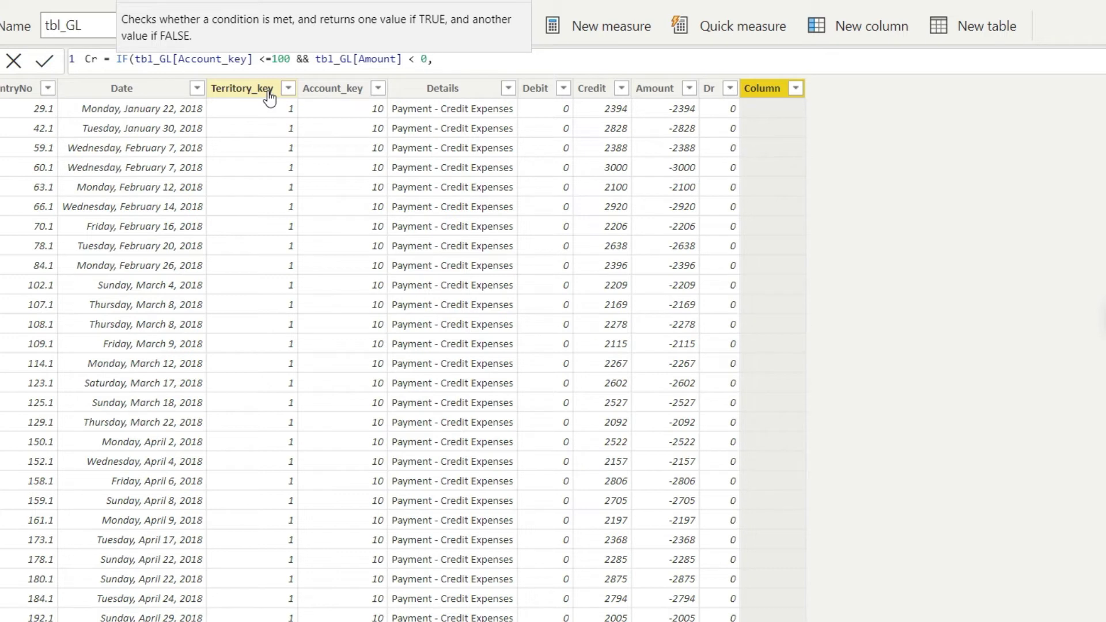
pyautogui.write('tbl_GL[Amount]')
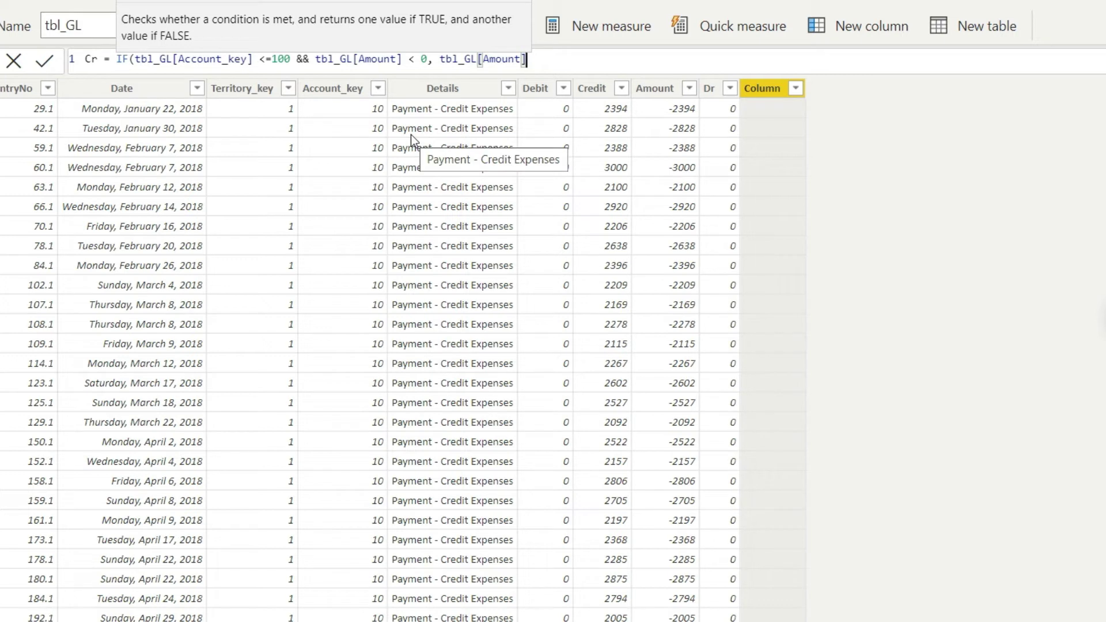
pyautogui.write('*-1')
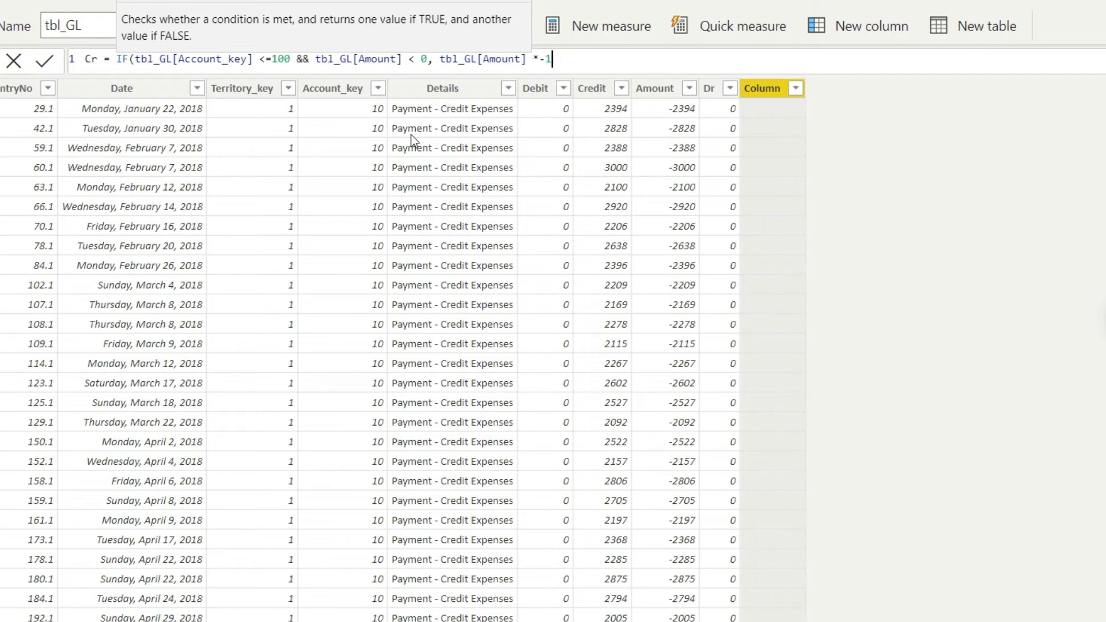
pyautogui.write(',0) +')
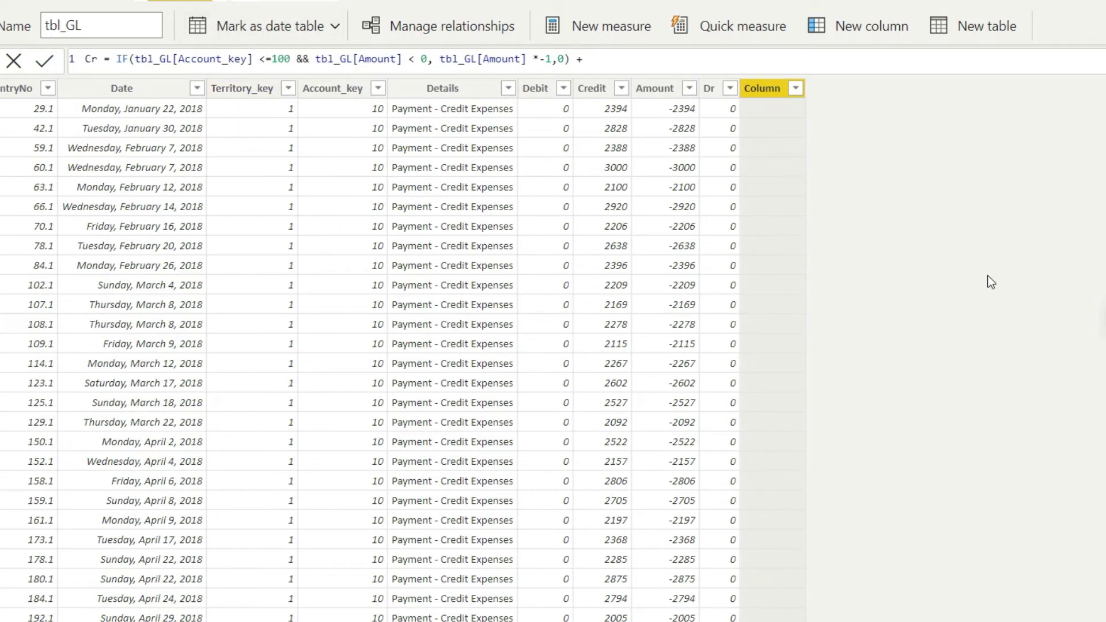
# - Add a second IF to the Cr formula with the condition tbl_GL[Account_key] >100 && tbl_GL[Amount] >0
pyautogui.write('if')
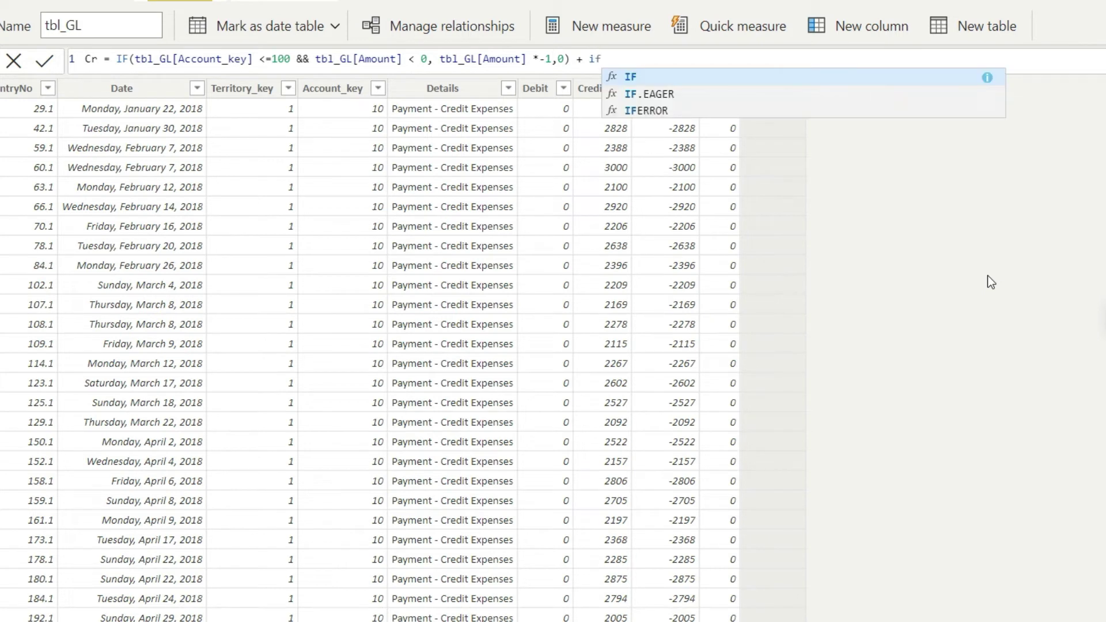
pyautogui.press('Tab')
pyautogui.write('tbl')
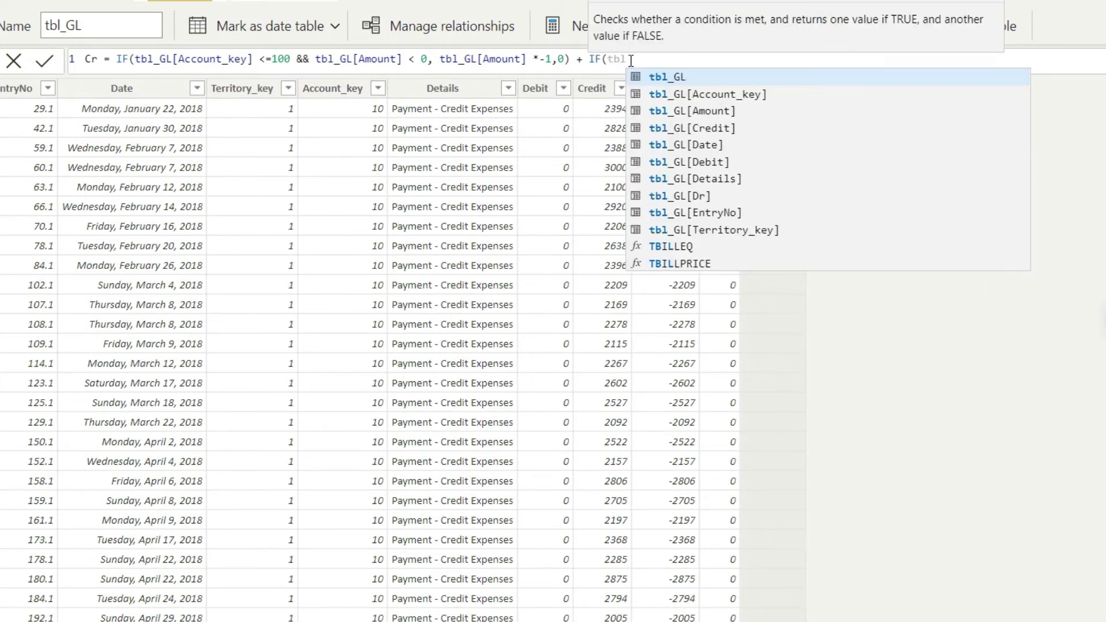
pyautogui.press('Down')
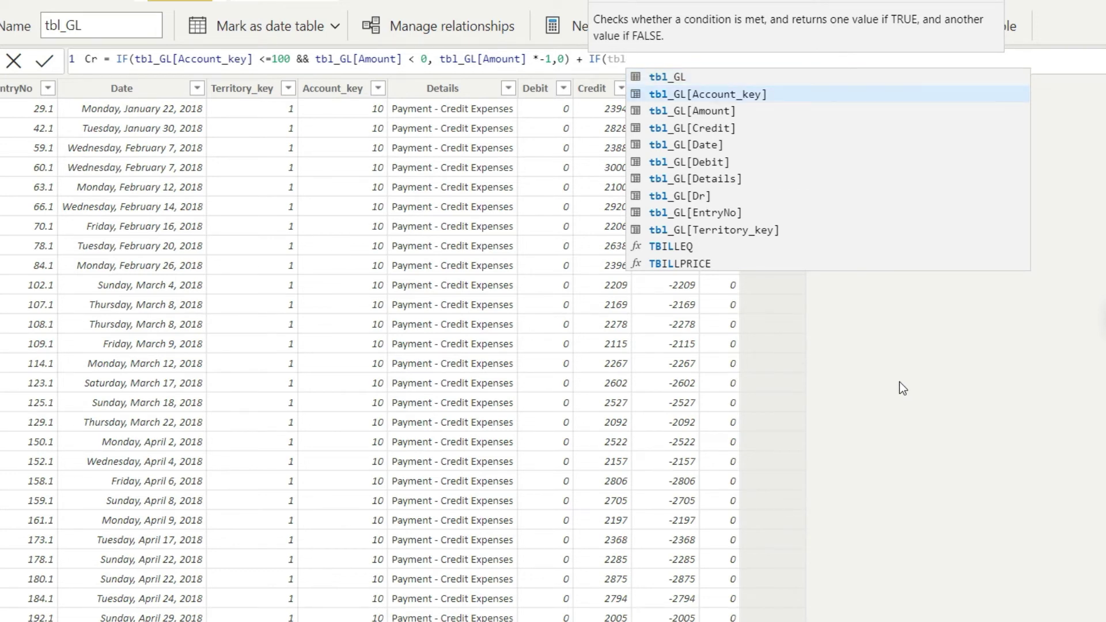
pyautogui.press('Tab')
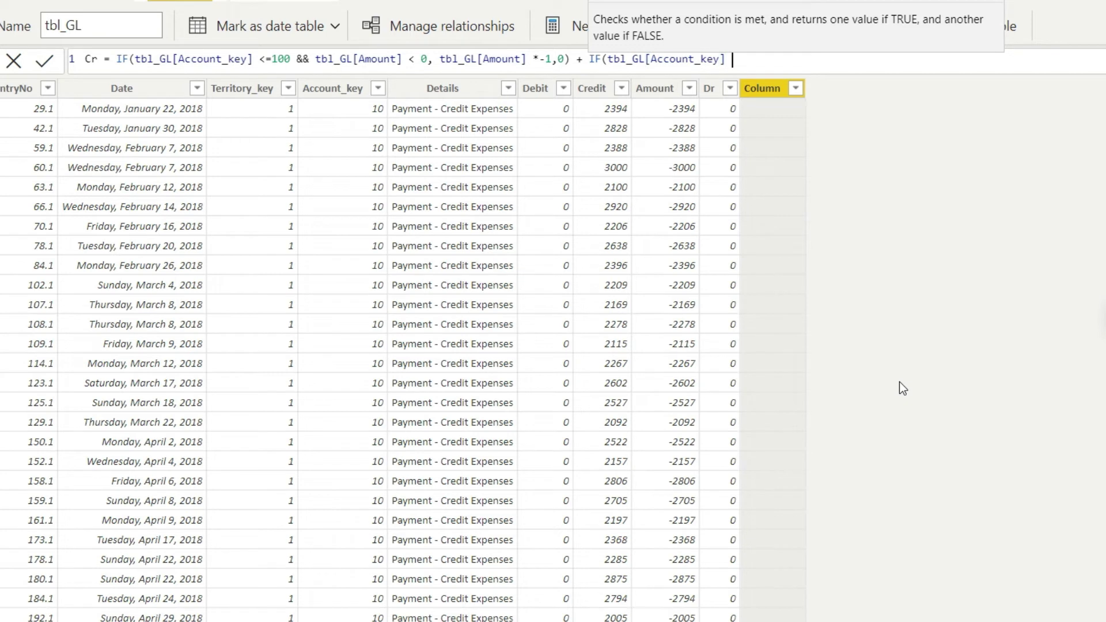
pyautogui.write('>100 && amoun')
pyautogui.press('Tab')
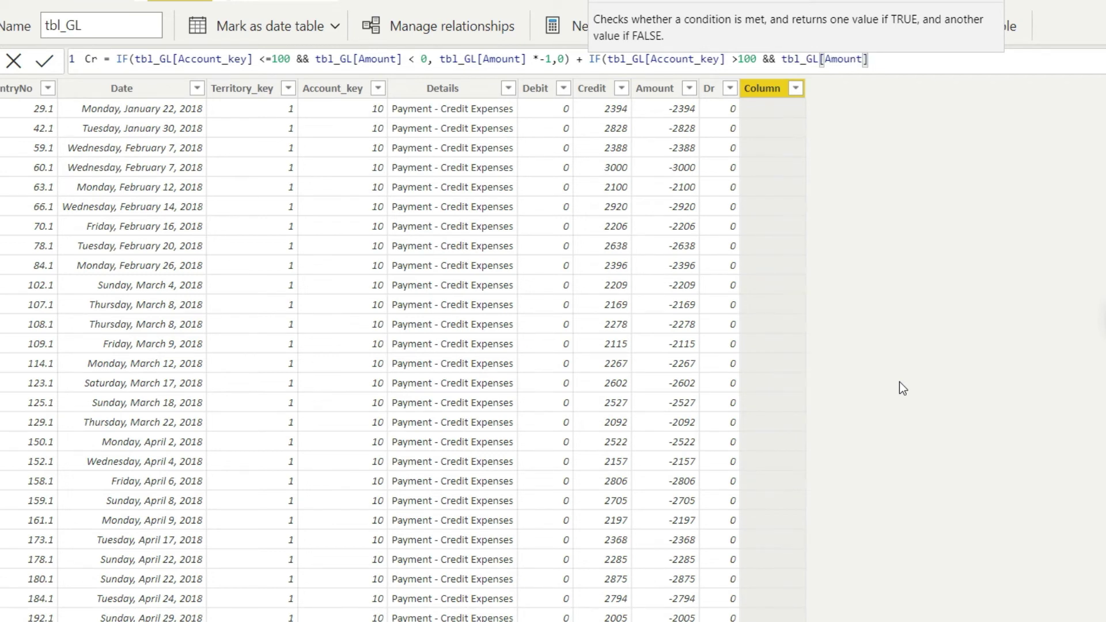
pyautogui.write('>0')
# - Make the second Cr IF return tbl_GL[Amount] or otherwise 0, and commit the Cr column formula
pyautogui.write(', tbl_GL[Amount]')
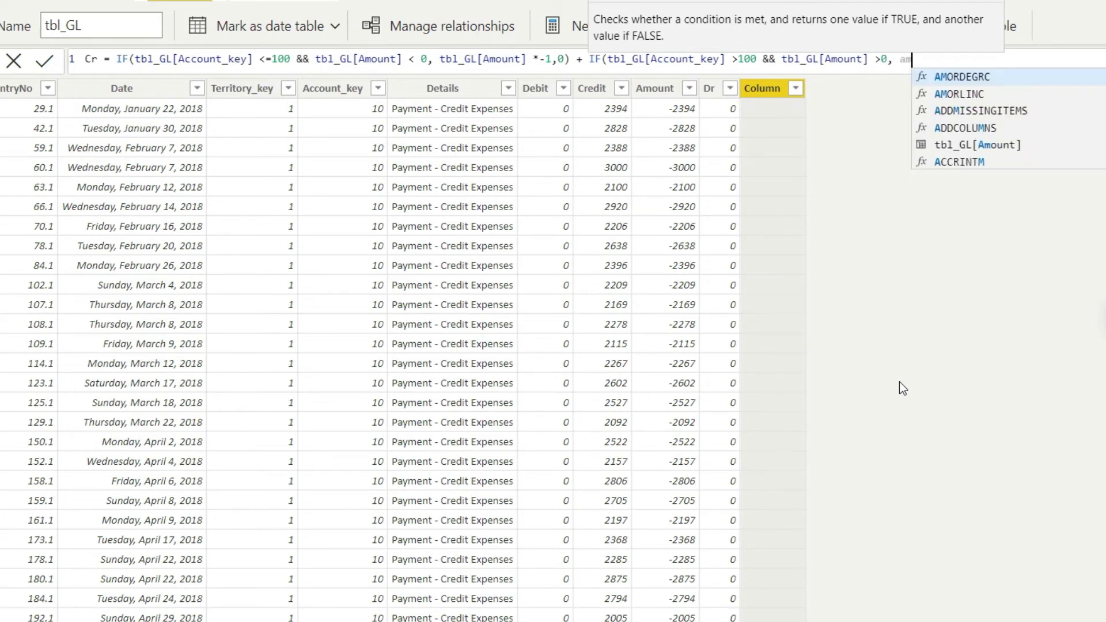
pyautogui.write(',')
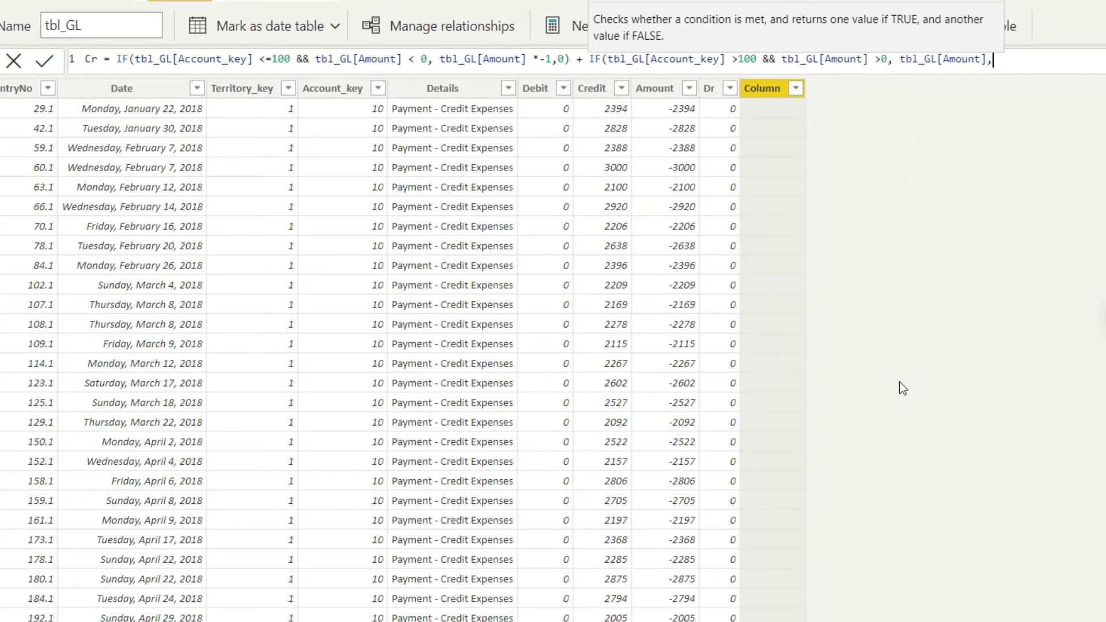
pyautogui.write('0)')
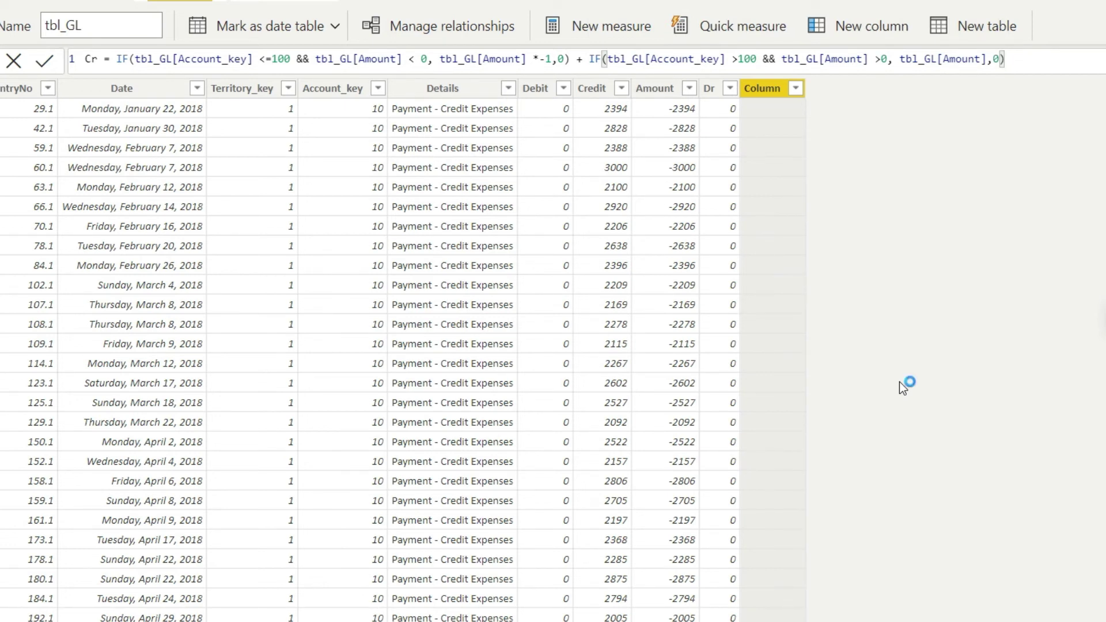
pyautogui.press('Return')
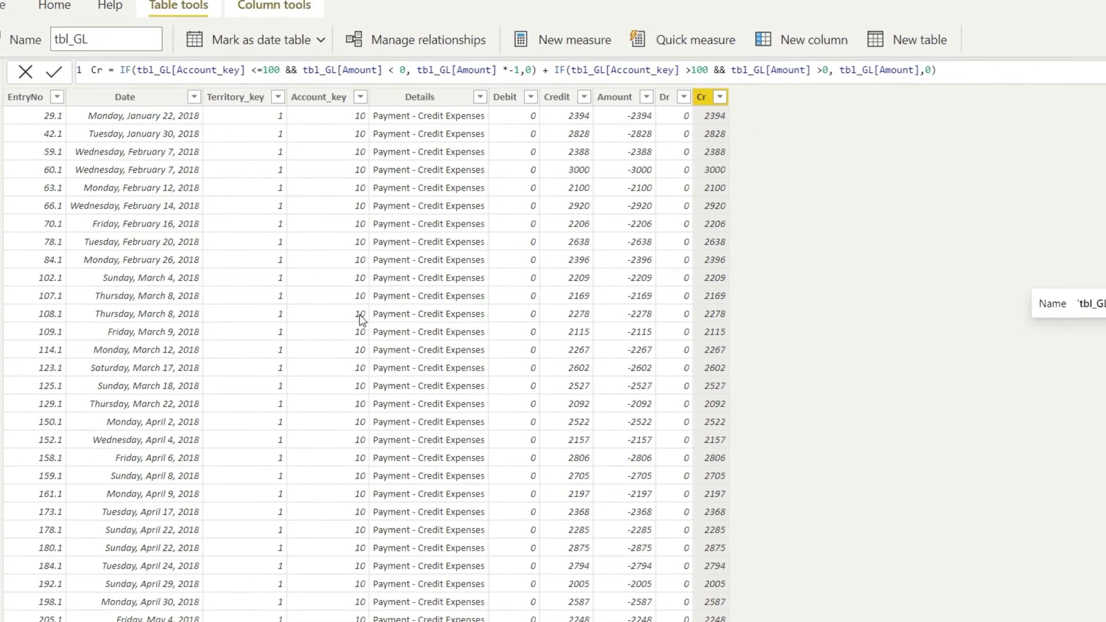
# - Replace Amount with Dr and Cr in the values of the report's matrix, and return to the tbl_GL table data
pyautogui.click(0, 71)
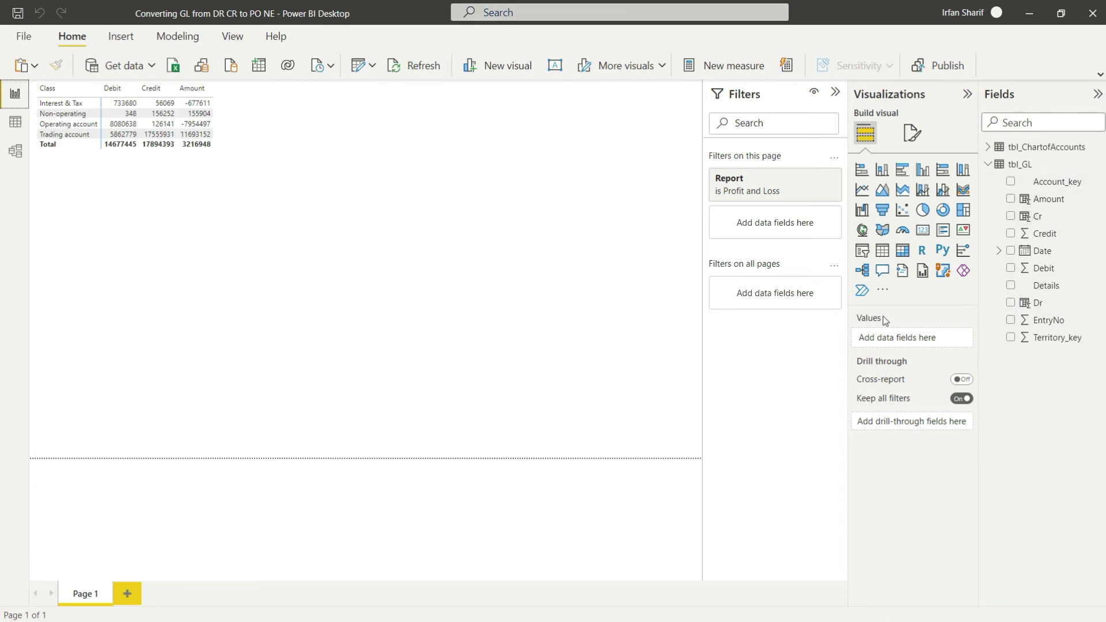
pyautogui.click(241, 196)
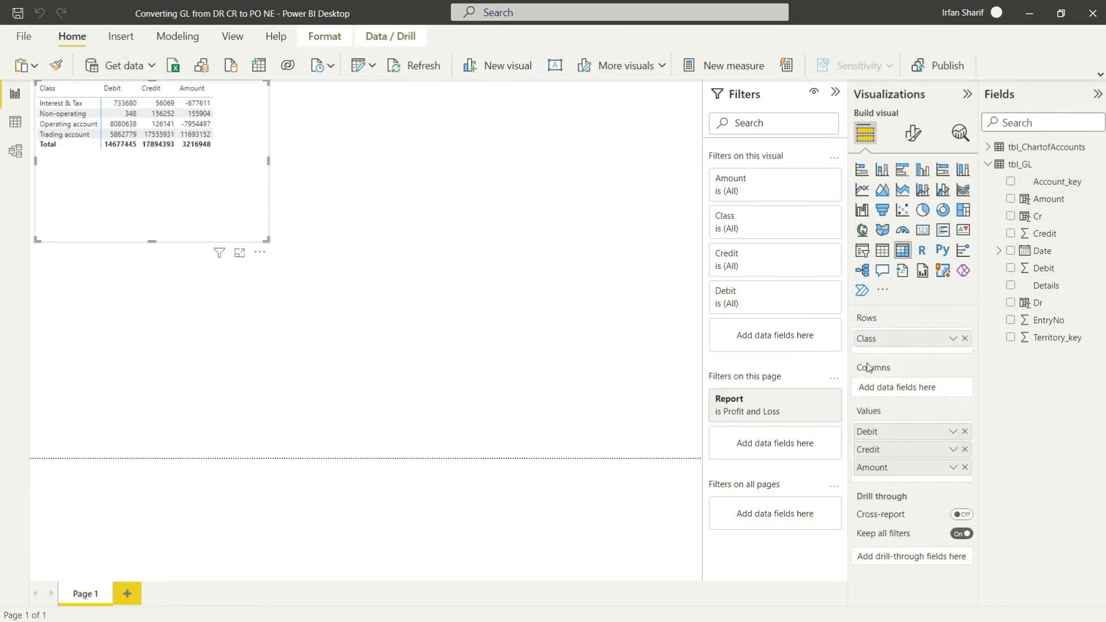
pyautogui.click(964, 467)
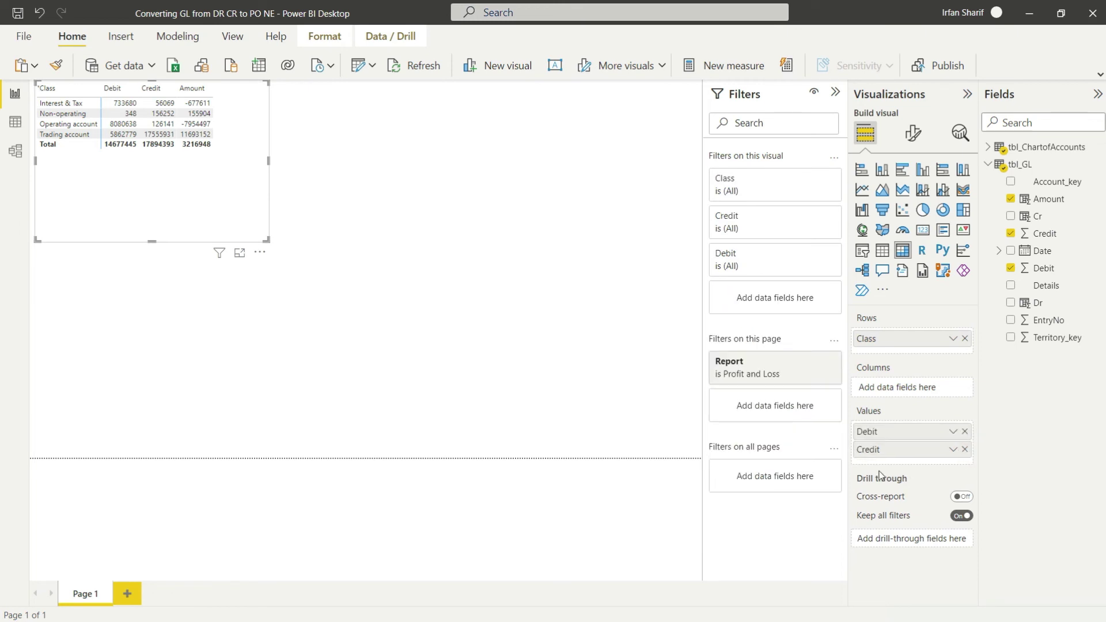
pyautogui.moveTo(1042, 304); pyautogui.dragTo(932, 464)
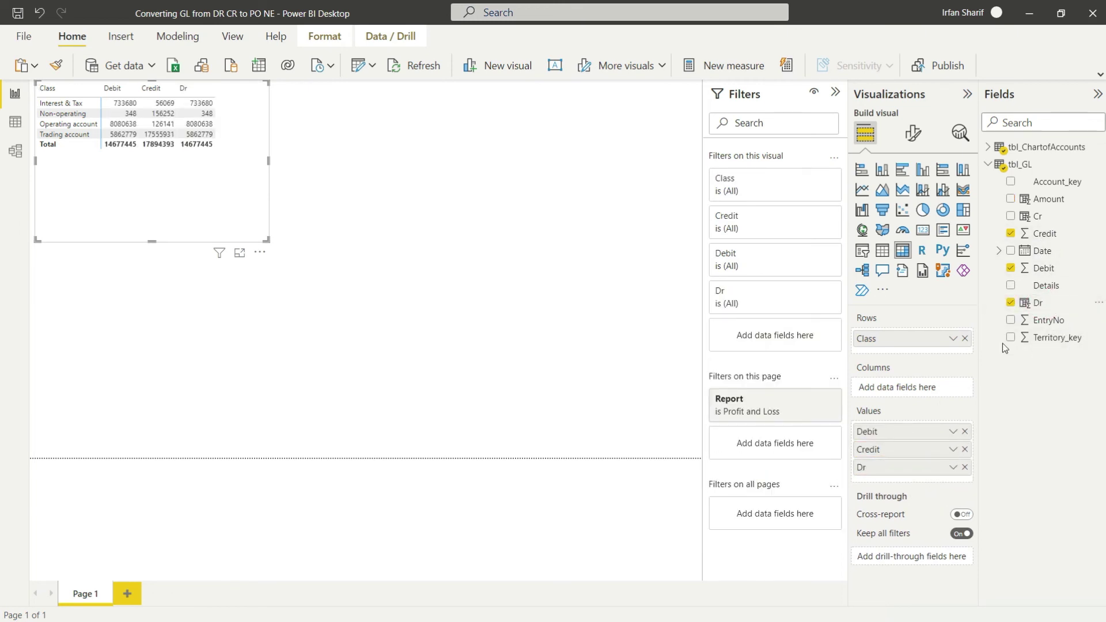
pyautogui.moveTo(1043, 234); pyautogui.dragTo(959, 463)
pyautogui.moveTo(1040, 216); pyautogui.dragTo(910, 474)
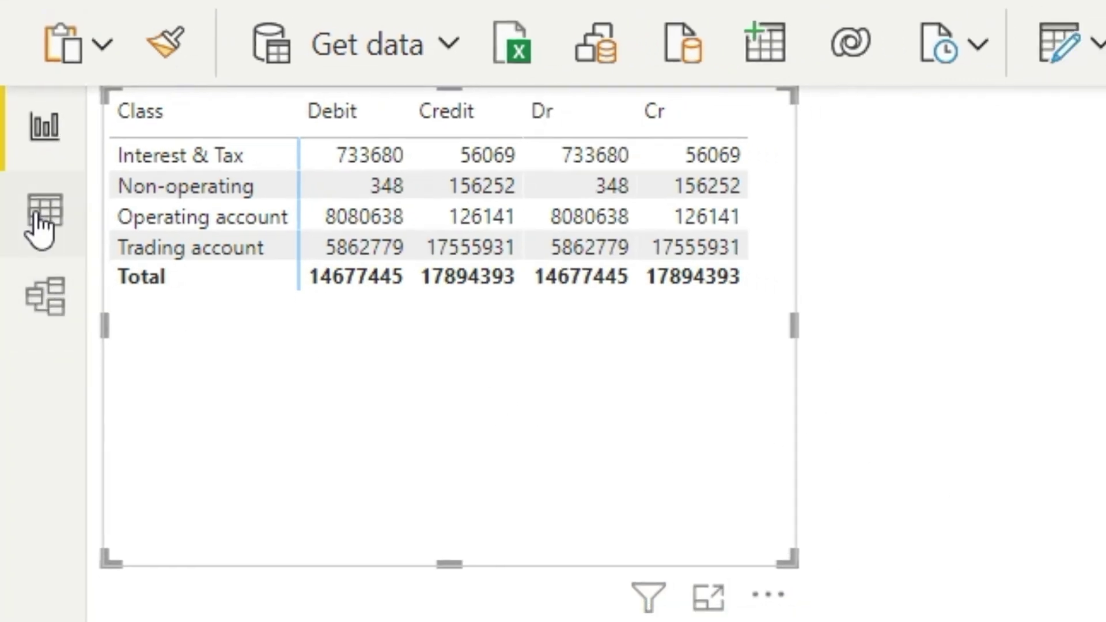
pyautogui.click(47, 220)
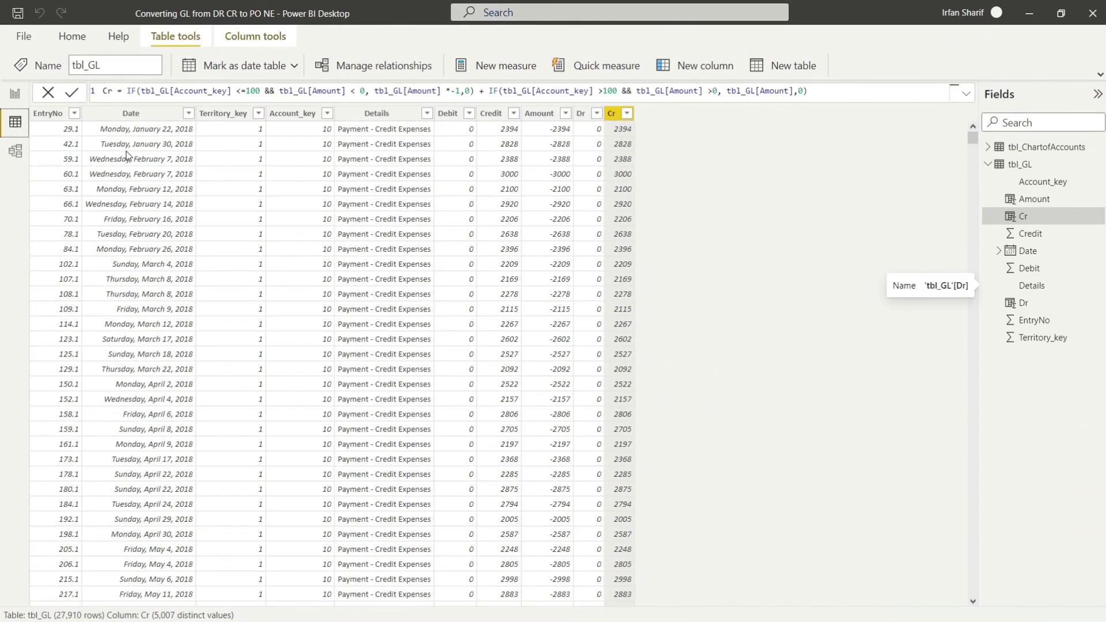